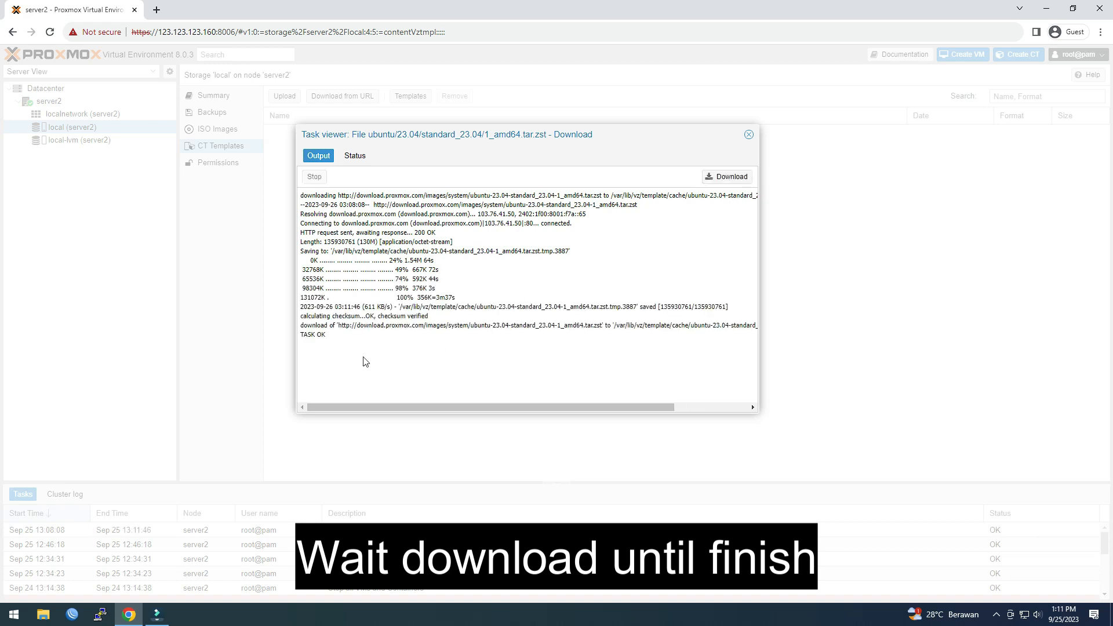
Step: Confirm the Ubuntu 23.04 template download ended with TASK OK, then close its task log
{"action": "left_click_drag", "start_coordinate": [301, 335], "coordinate": [339, 344]}
{"action": "left_click", "coordinate": [749, 134]}
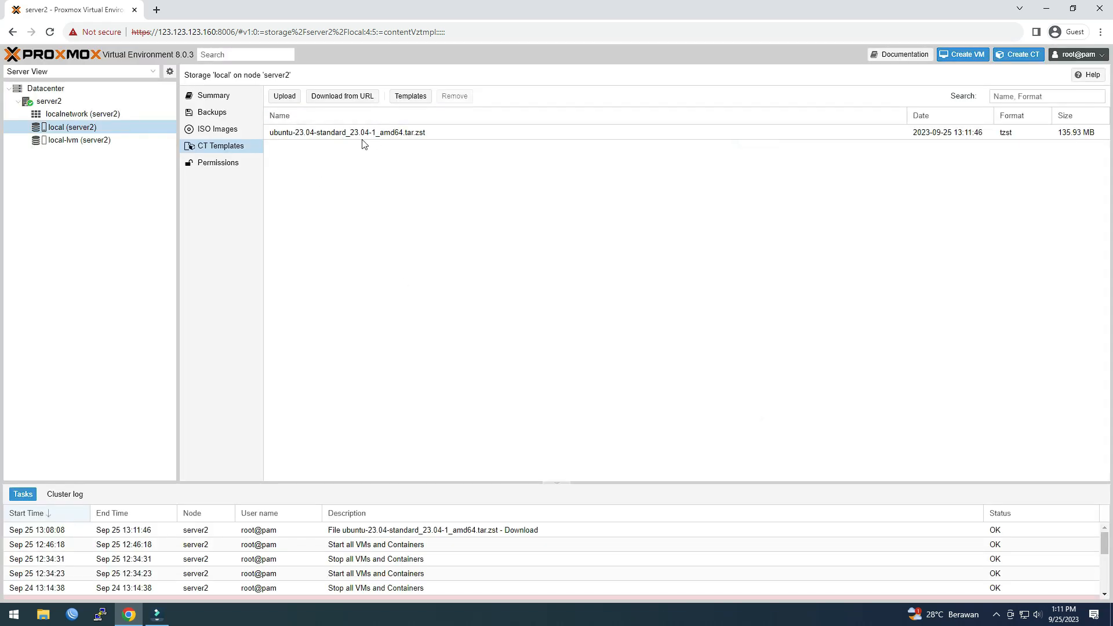
Step: Start a new LXC container (CT ID 100) with hostname ubuntu23.04
{"action": "left_click", "coordinate": [418, 238]}
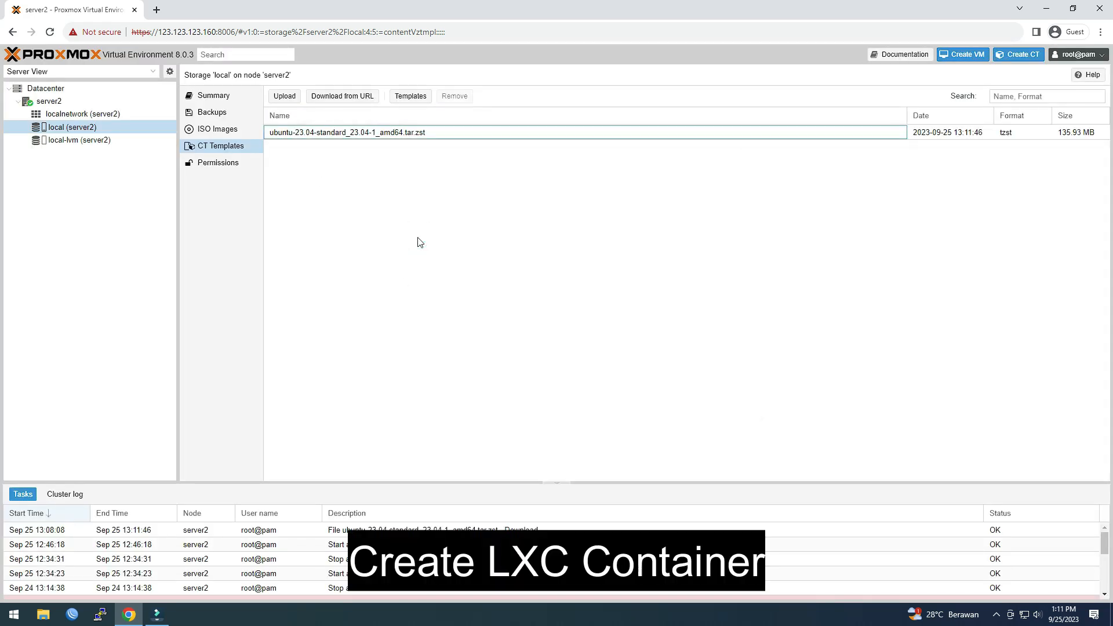
{"action": "left_click", "coordinate": [1036, 55]}
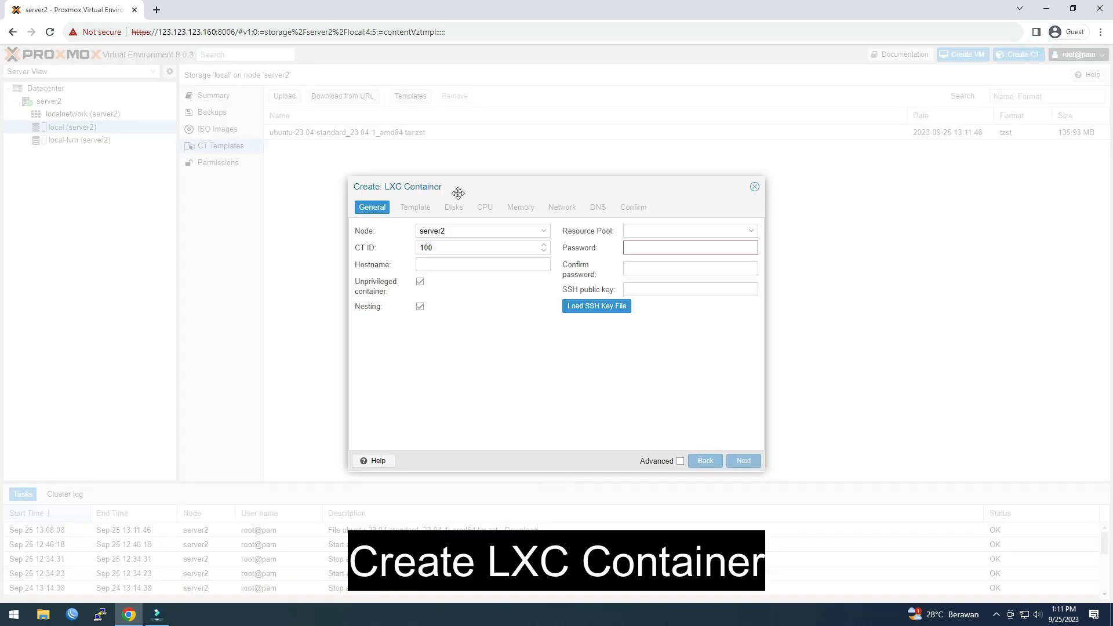
{"action": "left_click_drag", "start_coordinate": [459, 192], "coordinate": [401, 159]}
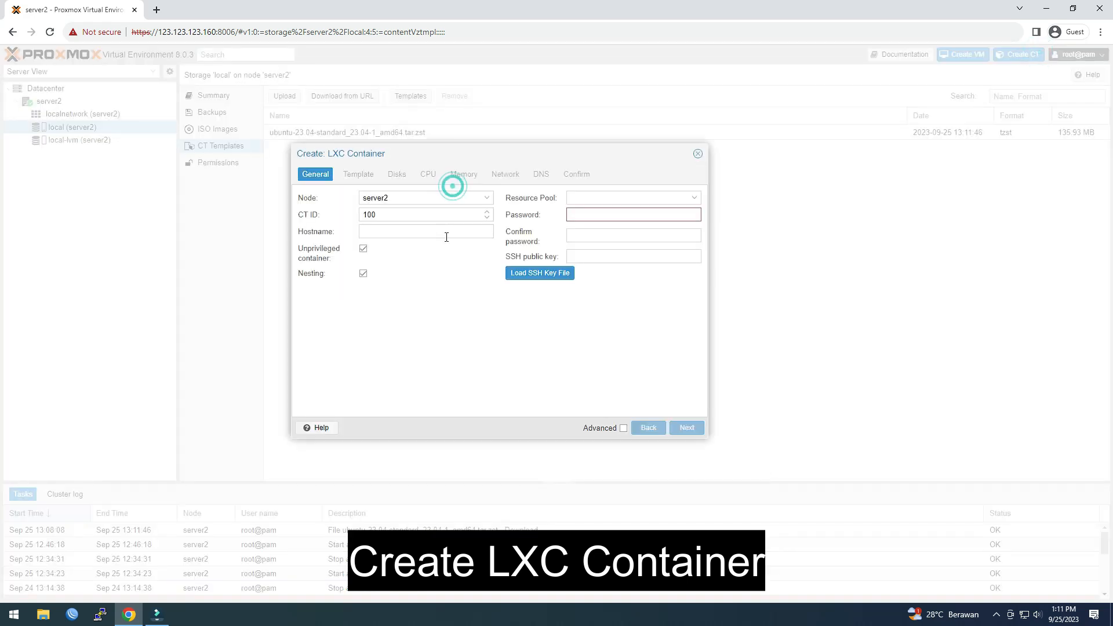
{"action": "left_click", "coordinate": [412, 233]}
{"action": "type", "text": "u"}
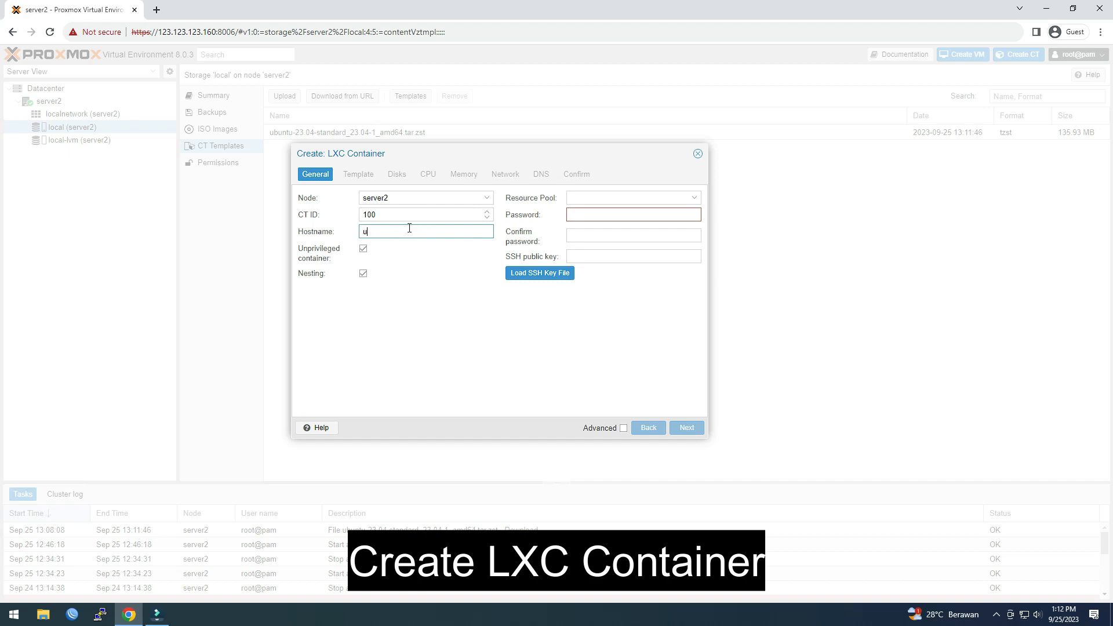
{"action": "type", "text": "buntu23.04"}
Step: Set and confirm the container's root password, then move on to template selection
{"action": "left_click", "coordinate": [614, 215]}
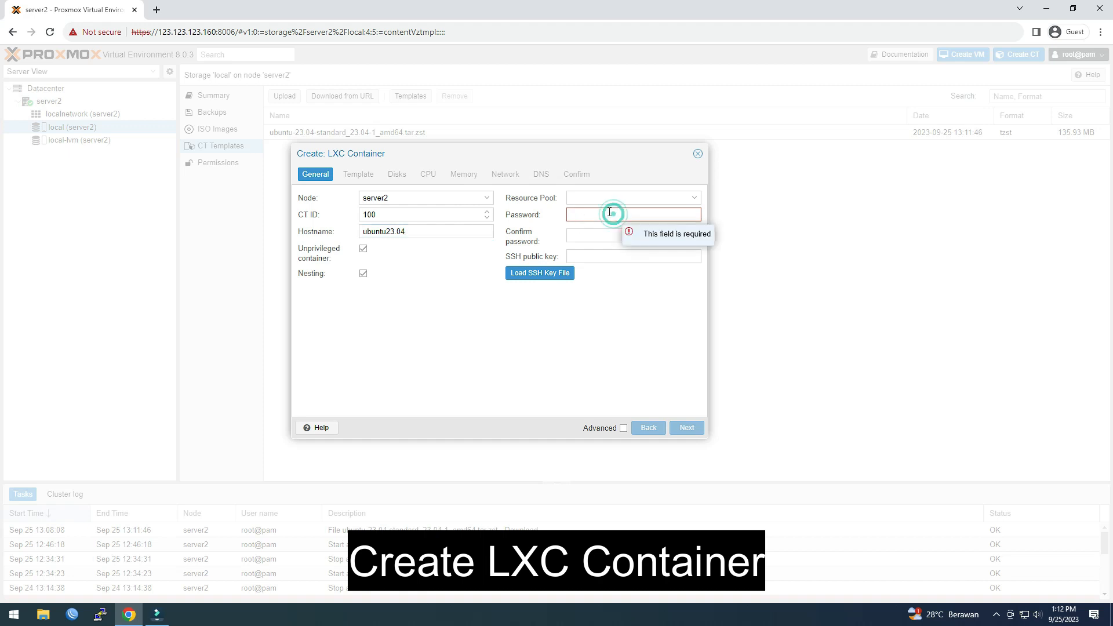
{"action": "type", "text": "••••••••••••"}
{"action": "key", "text": "Tab"}
{"action": "type", "text": "••••••••••••"}
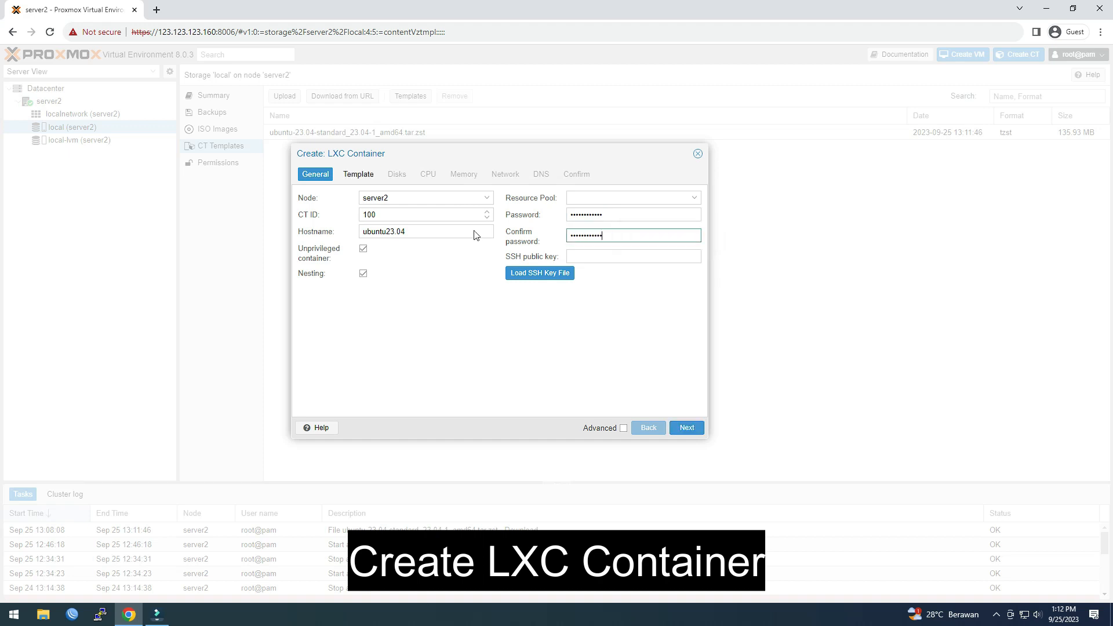
{"action": "left_click", "coordinate": [687, 428]}
{"action": "left_click", "coordinate": [429, 215]}
Step: Choose the ubuntu-23.04-standard template and size the local-lvm root disk at 30 GiB
{"action": "left_click", "coordinate": [445, 248]}
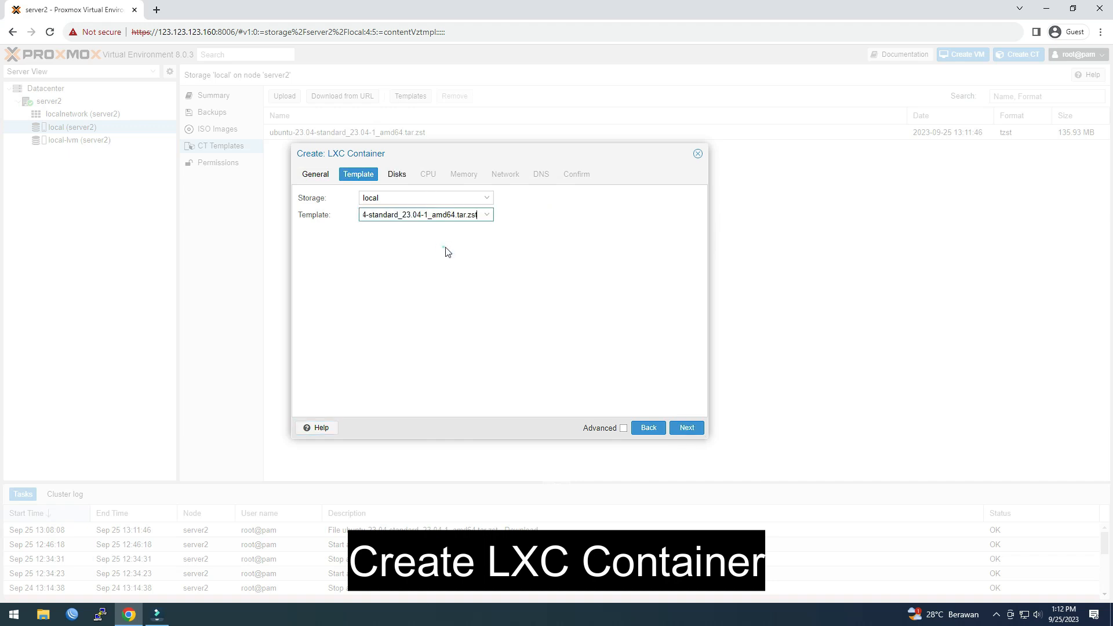
{"action": "left_click", "coordinate": [397, 175]}
{"action": "left_click", "coordinate": [457, 214]}
{"action": "double_click", "coordinate": [458, 215]}
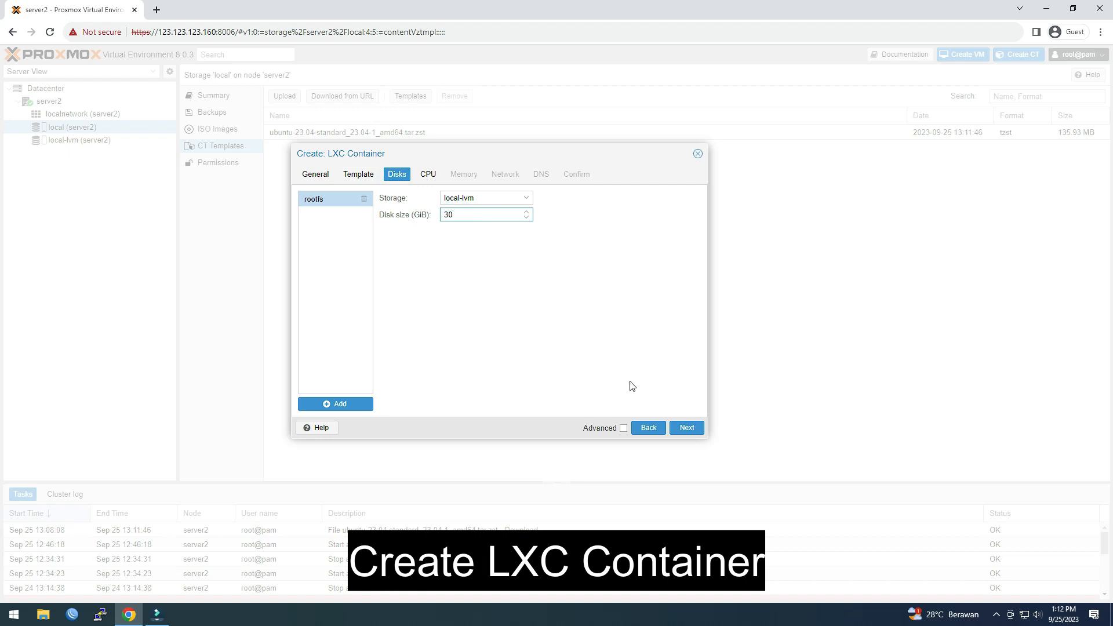
Step: Give the container 2 CPU cores and 1024 MiB memory, keeping 512 MiB swap
{"action": "left_click", "coordinate": [685, 432]}
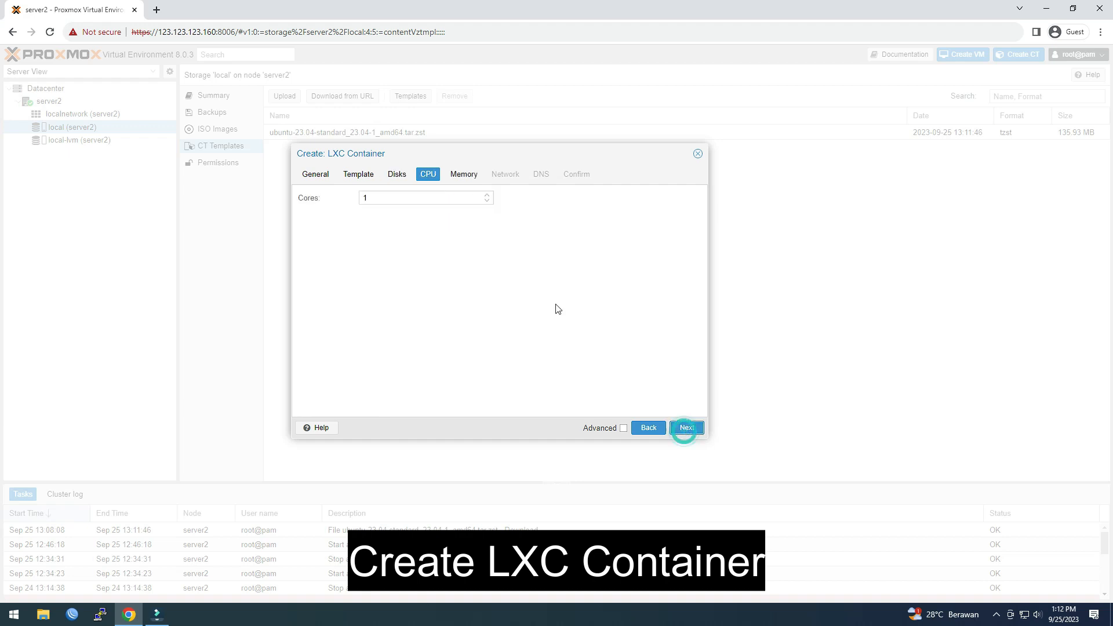
{"action": "left_click", "coordinate": [487, 196]}
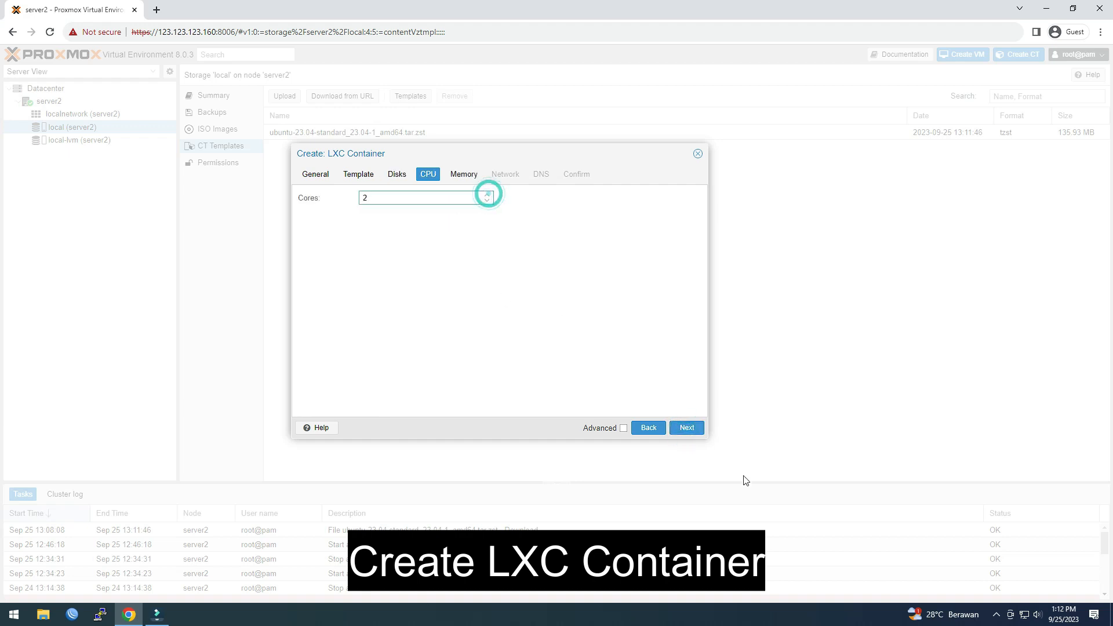
{"action": "left_click", "coordinate": [695, 430]}
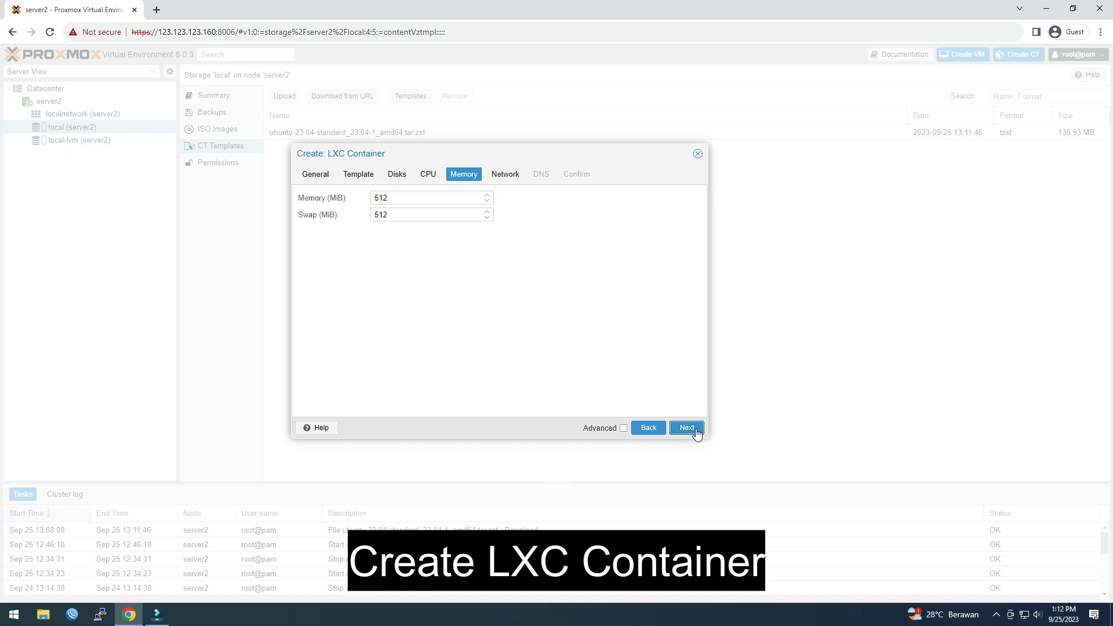
{"action": "double_click", "coordinate": [396, 196]}
{"action": "type", "text": "1024"}
{"action": "left_click", "coordinate": [455, 264]}
{"action": "left_click", "coordinate": [699, 433]}
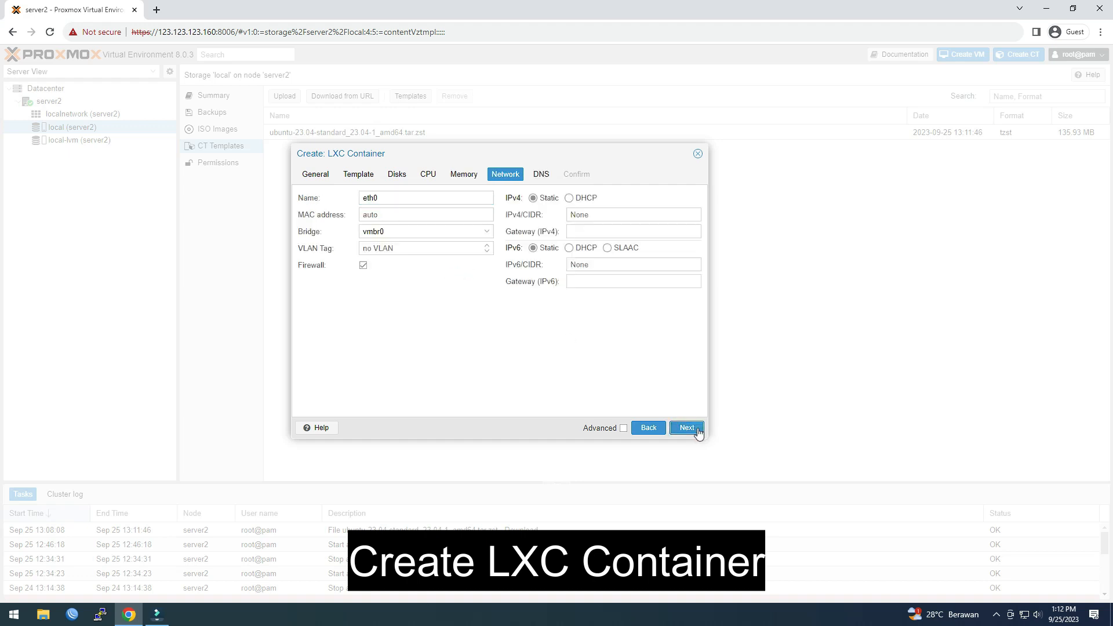
Step: Set static IPv4 123.123.123.161/24 with gateway 123.123.123.1
{"action": "left_click", "coordinate": [586, 214]}
{"action": "type", "text": "123.123.123.161/24"}
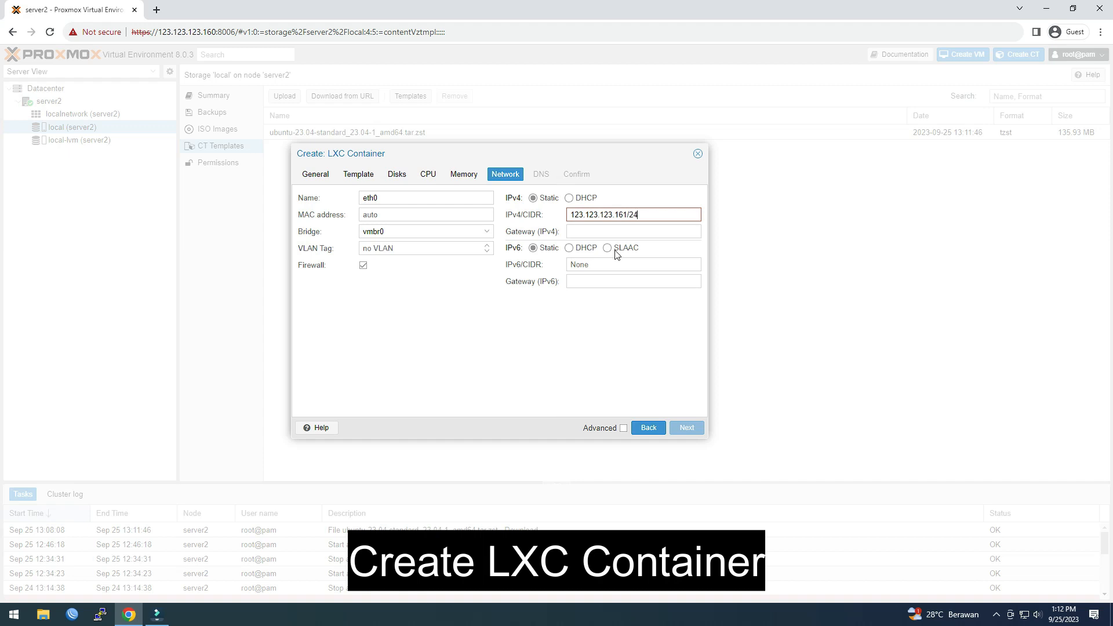
{"action": "left_click", "coordinate": [629, 234]}
{"action": "type", "text": "123.123.123.1"}
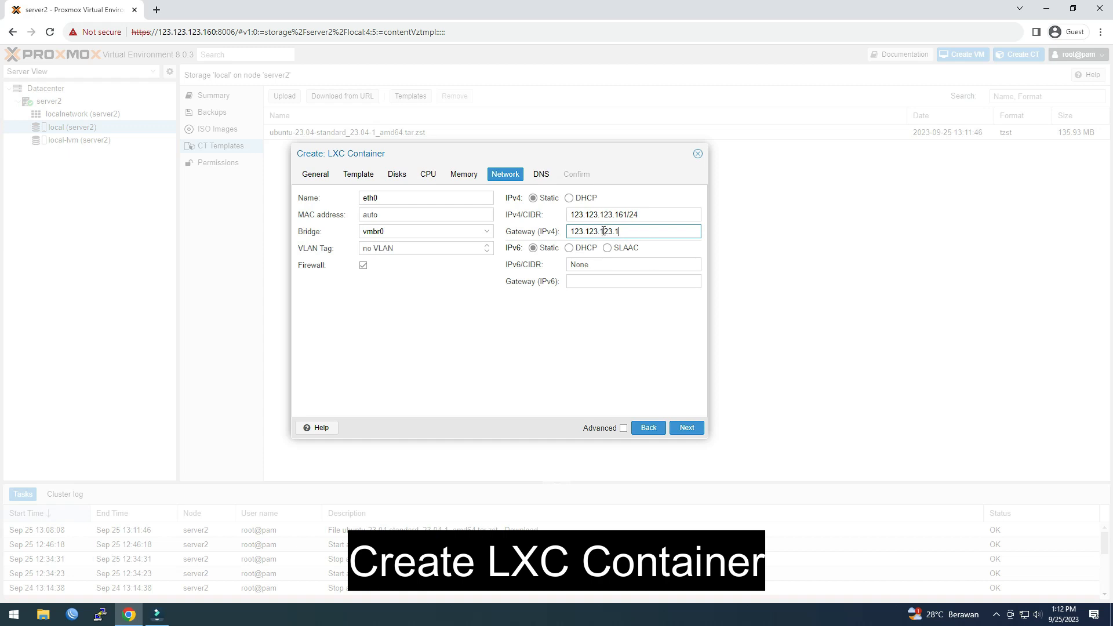
Step: Enter 123.123.123.1 as the DNS domain, leaving DNS servers on host settings
{"action": "left_click", "coordinate": [687, 428]}
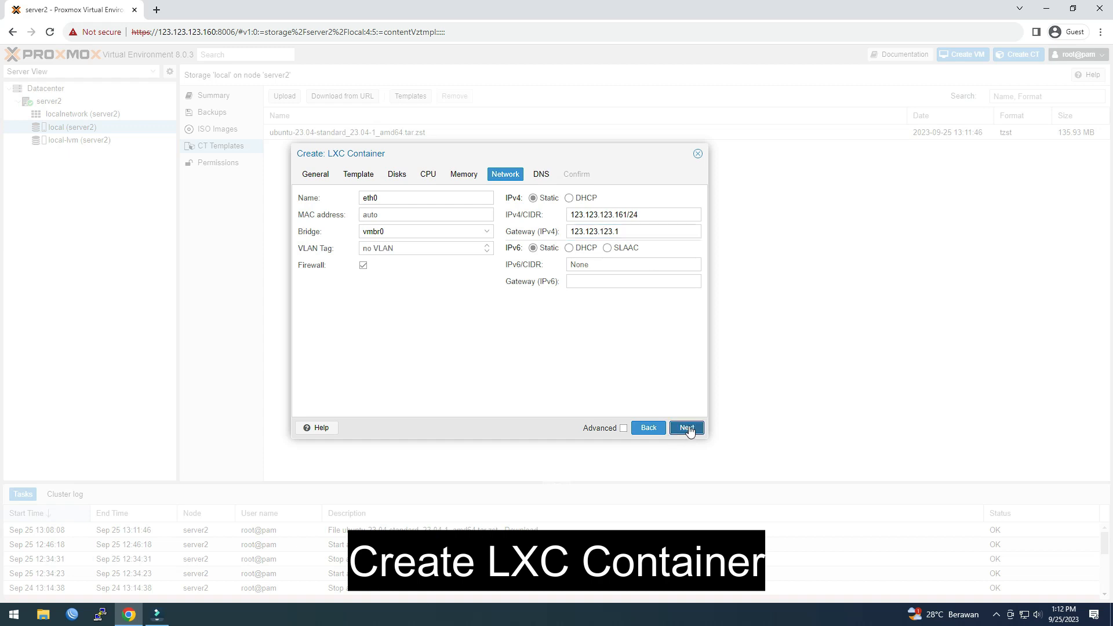
{"action": "left_click", "coordinate": [399, 199]}
{"action": "type", "text": "123.123.123.1"}
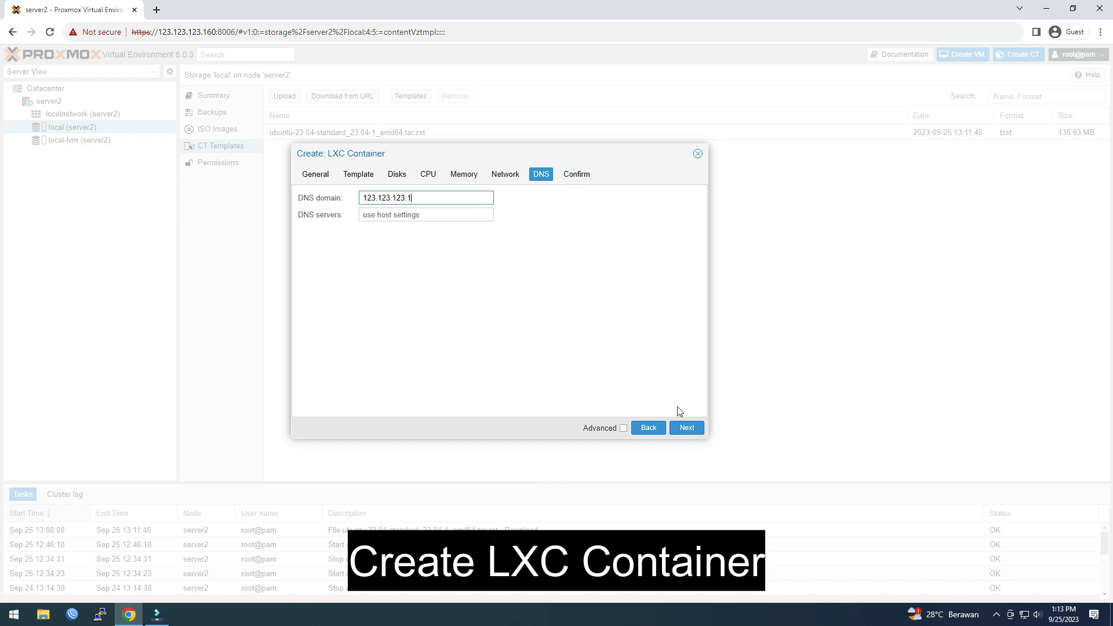
Step: Review the summary, finish the wizard, and confirm CT 100 creation ends with TASK OK
{"action": "left_click", "coordinate": [687, 428]}
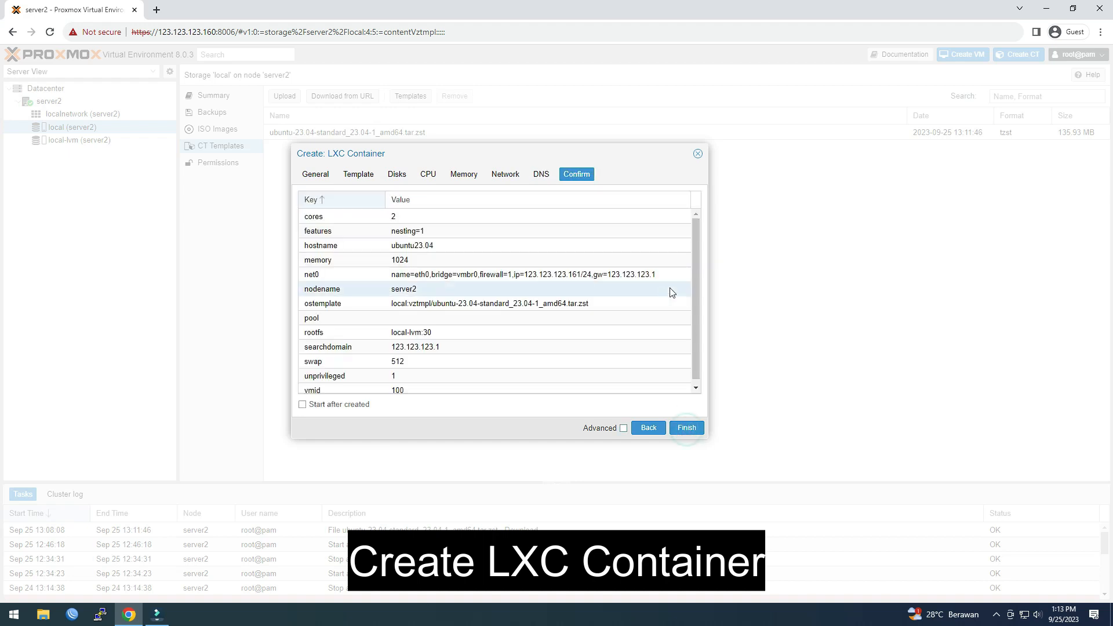
{"action": "scroll", "coordinate": [696, 268], "scroll_direction": "down", "scroll_amount": 1}
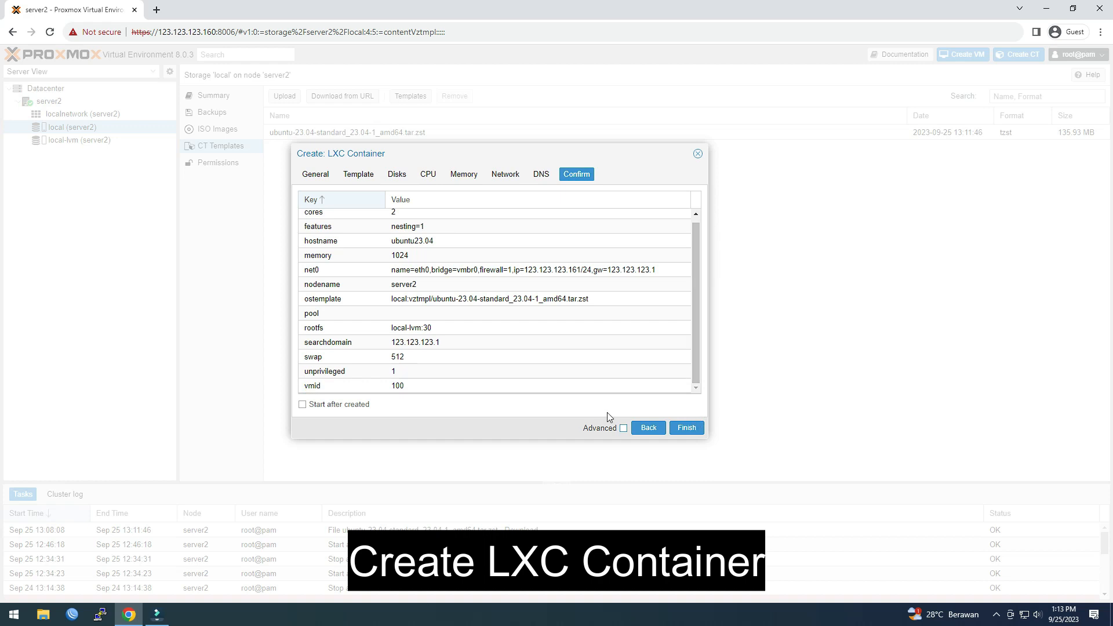
{"action": "left_click", "coordinate": [686, 427]}
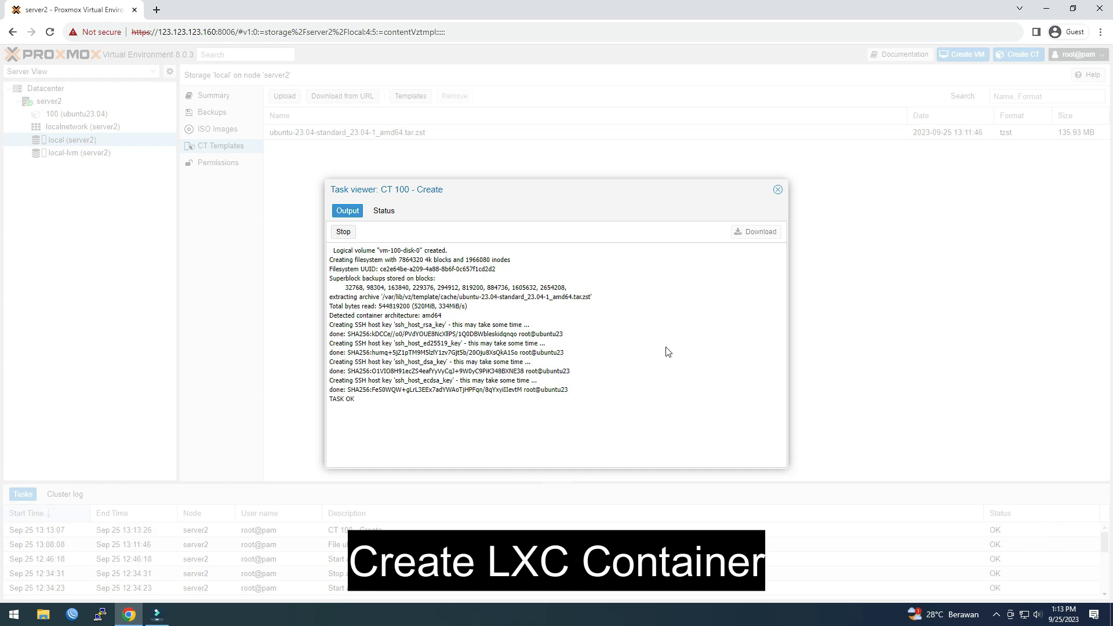
{"action": "left_click_drag", "start_coordinate": [330, 400], "coordinate": [362, 407]}
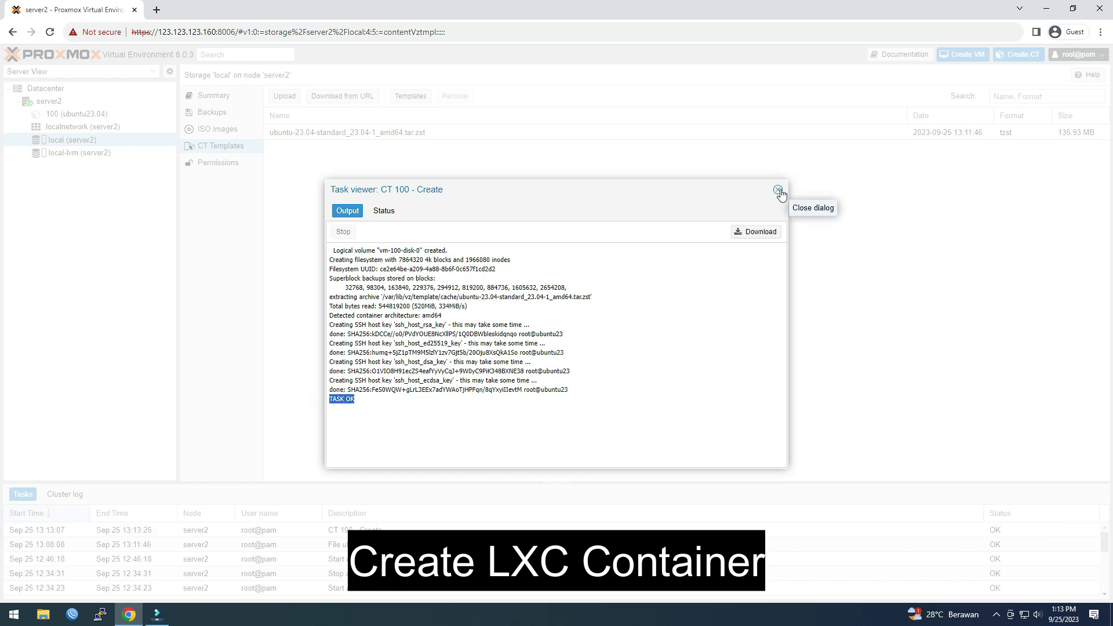
Step: Start container 100 (ubuntu23.04) and open its console window
{"action": "left_click", "coordinate": [778, 191]}
{"action": "left_click", "coordinate": [118, 115]}
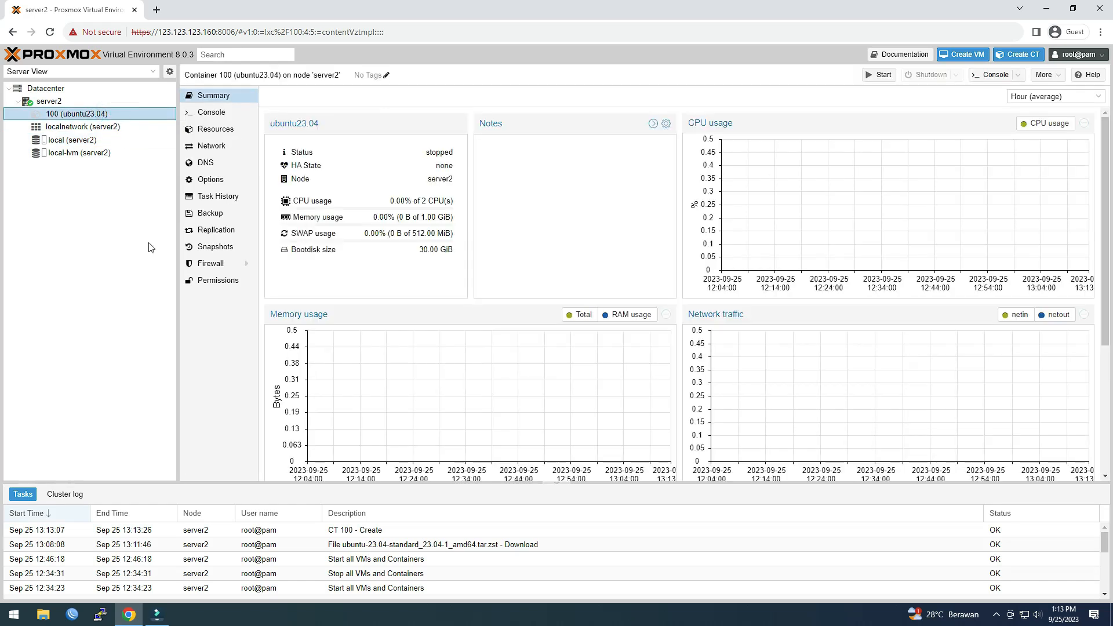
{"action": "left_click", "coordinate": [884, 78]}
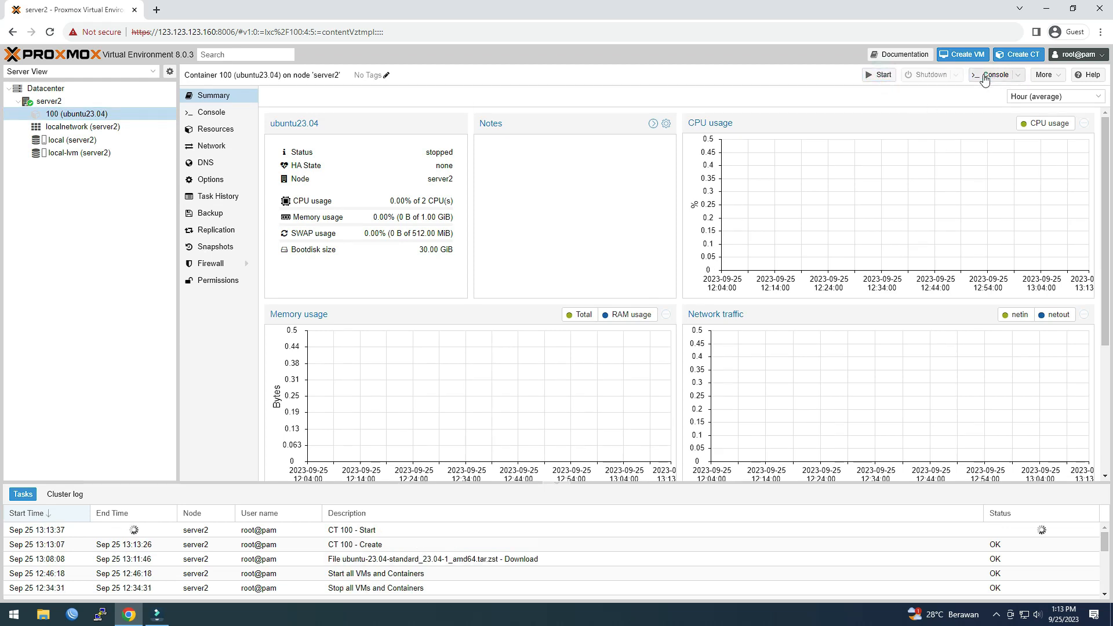
{"action": "left_click", "coordinate": [993, 75]}
{"action": "left_click_drag", "start_coordinate": [255, 12], "coordinate": [496, 88]}
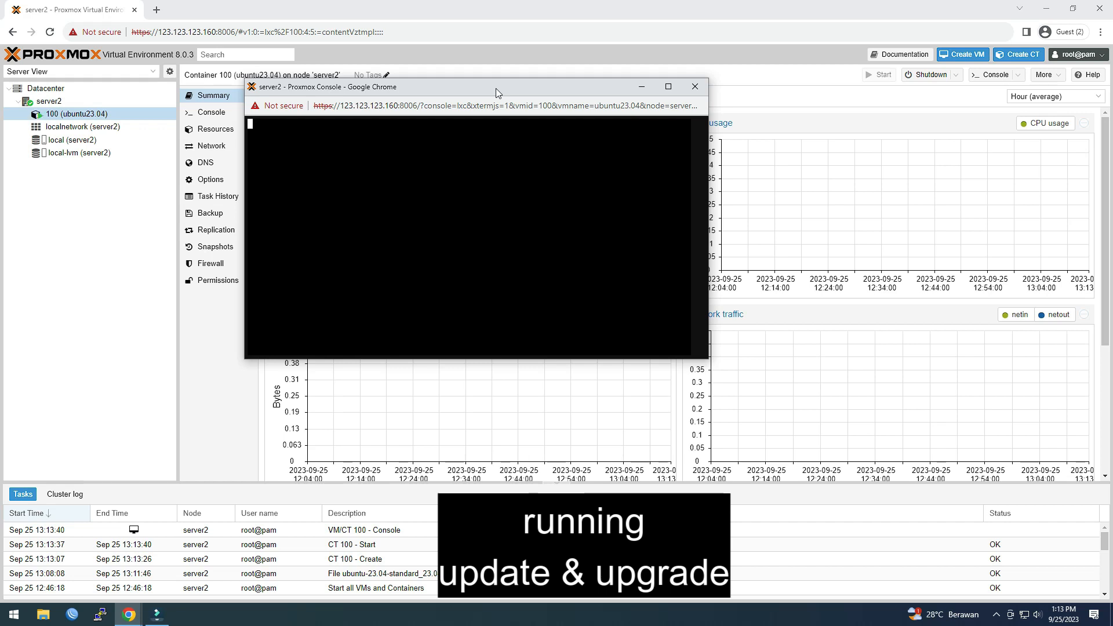
Step: Log in to the container console as root
{"action": "key", "text": "Return"}
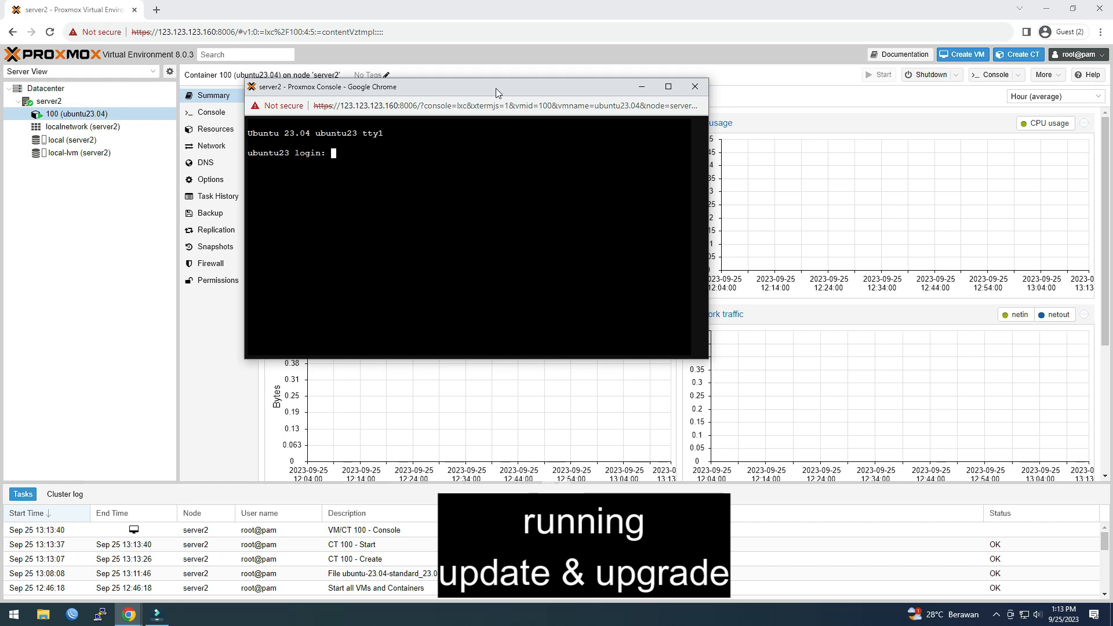
{"action": "left_click", "coordinate": [423, 183]}
{"action": "type", "text": "roo"}
{"action": "type", "text": "t"}
{"action": "key", "text": "Return"}
{"action": "key", "text": "Return"}
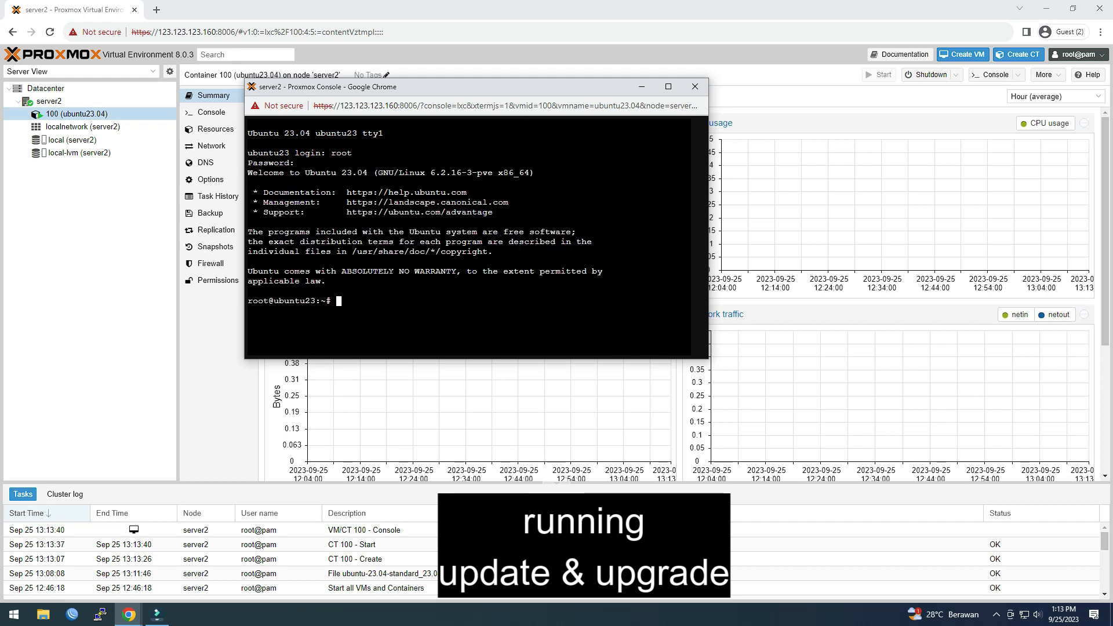
Step: Refresh the container's package lists with apt-get update
{"action": "left_click", "coordinate": [433, 316]}
{"action": "type", "text": "apt-get update"}
{"action": "key", "text": "Return"}
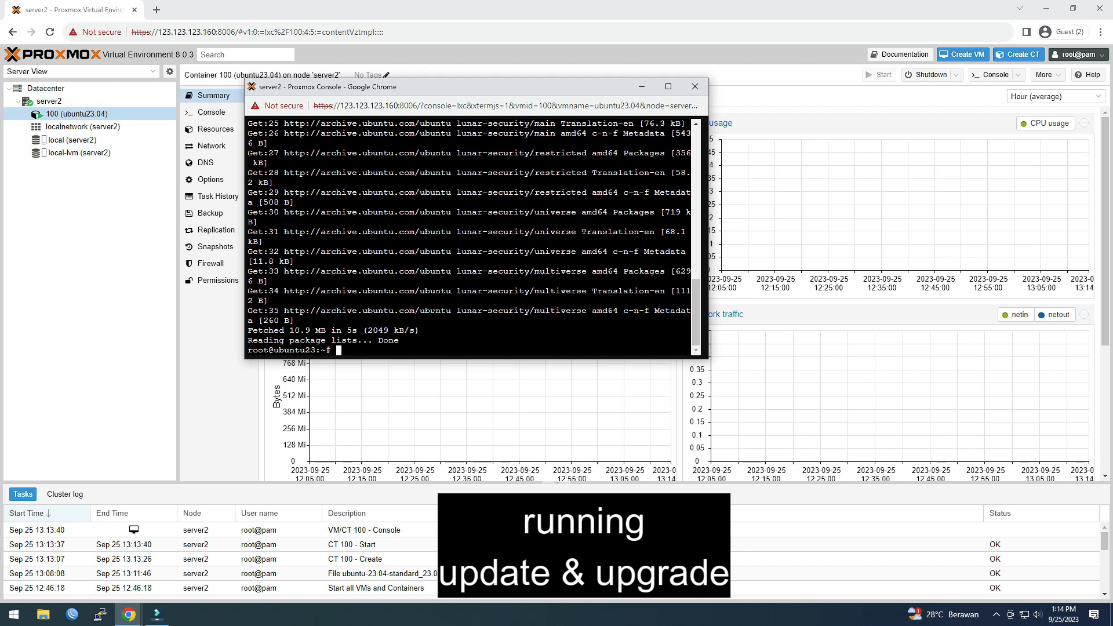
{"action": "type", "text": "apt-get upgrade"}
Step: Run apt-get upgrade and answer y to install the 42 upgradable packages
{"action": "key", "text": "Return"}
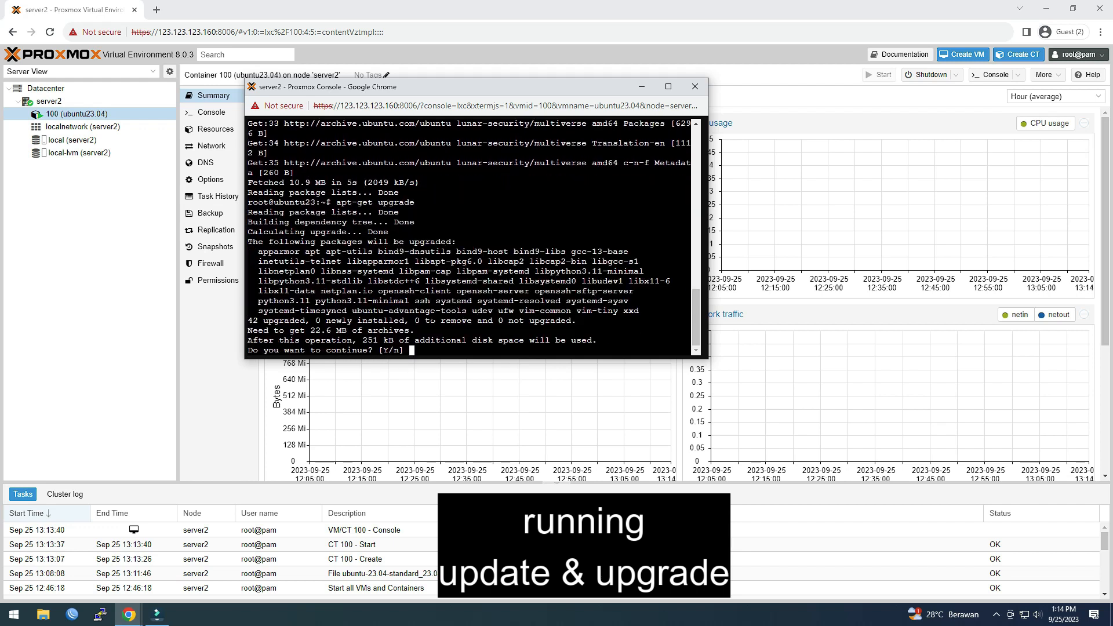
{"action": "type", "text": "y"}
{"action": "key", "text": "Return"}
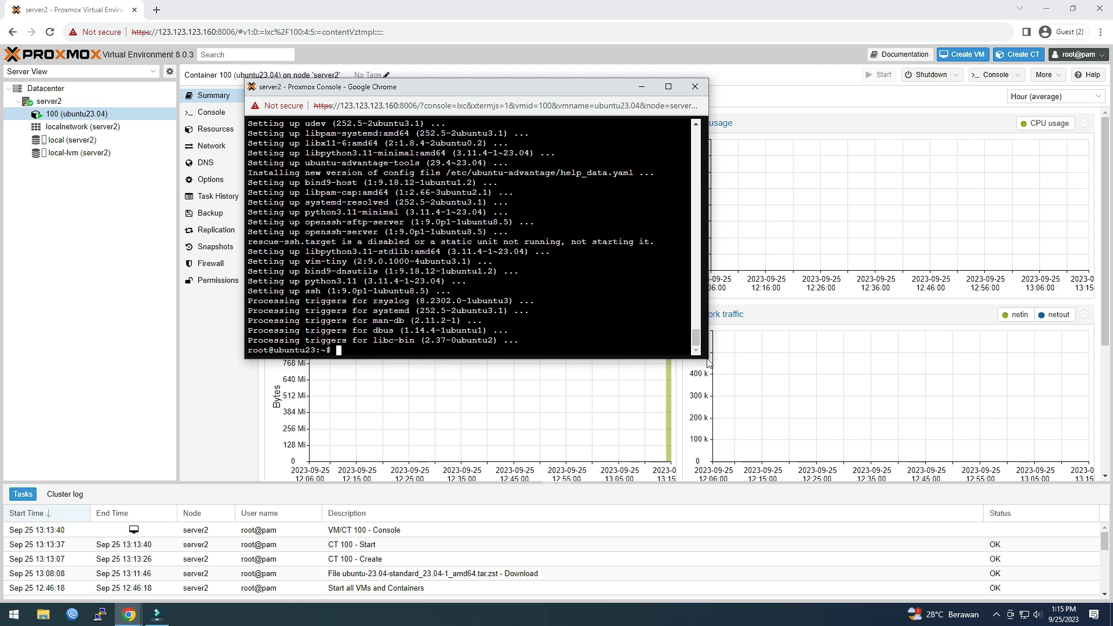
Step: Enlarge the console and print kernel info with uname -na (6.2.16-3-pve)
{"action": "left_click_drag", "start_coordinate": [708, 356], "coordinate": [889, 377]}
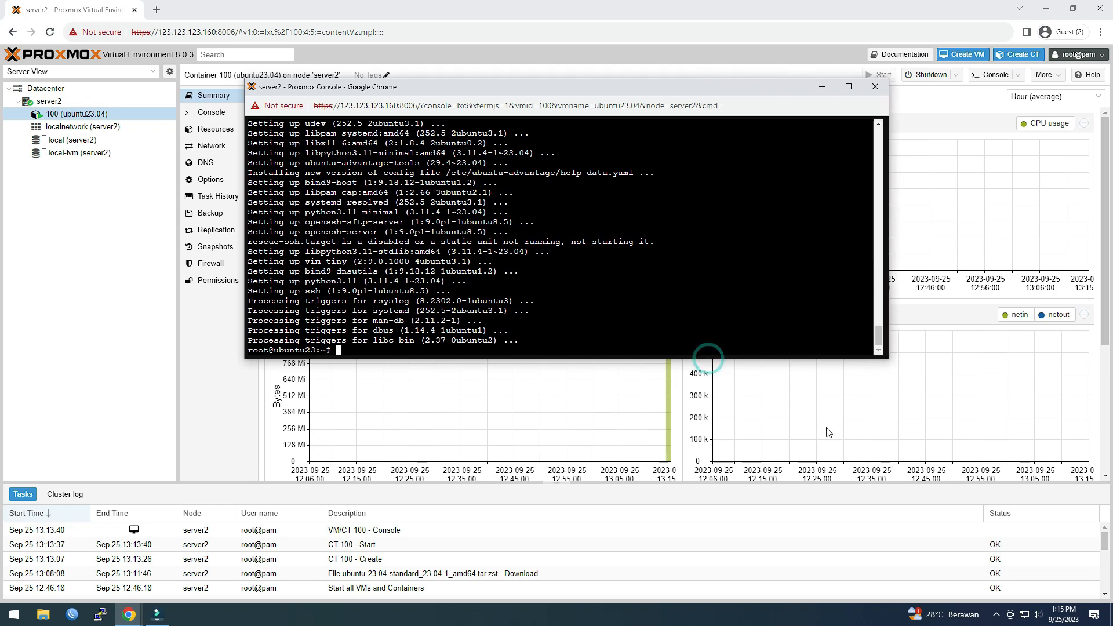
{"action": "left_click_drag", "start_coordinate": [761, 360], "coordinate": [753, 462]}
{"action": "left_click", "coordinate": [561, 431]}
{"action": "type", "text": "uname -na"}
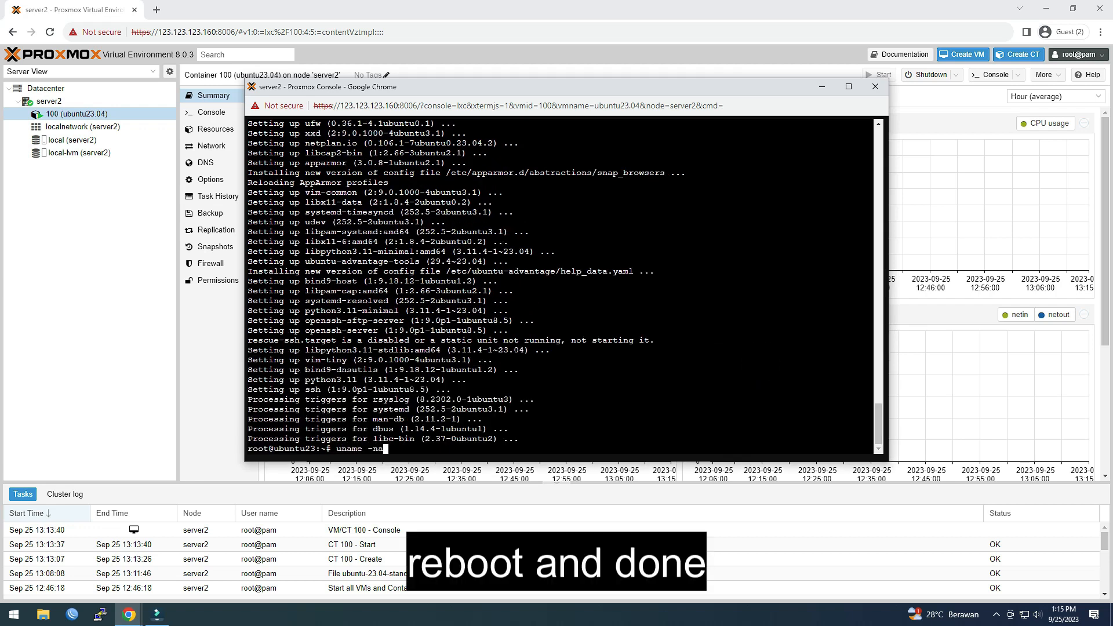
{"action": "key", "text": "Return"}
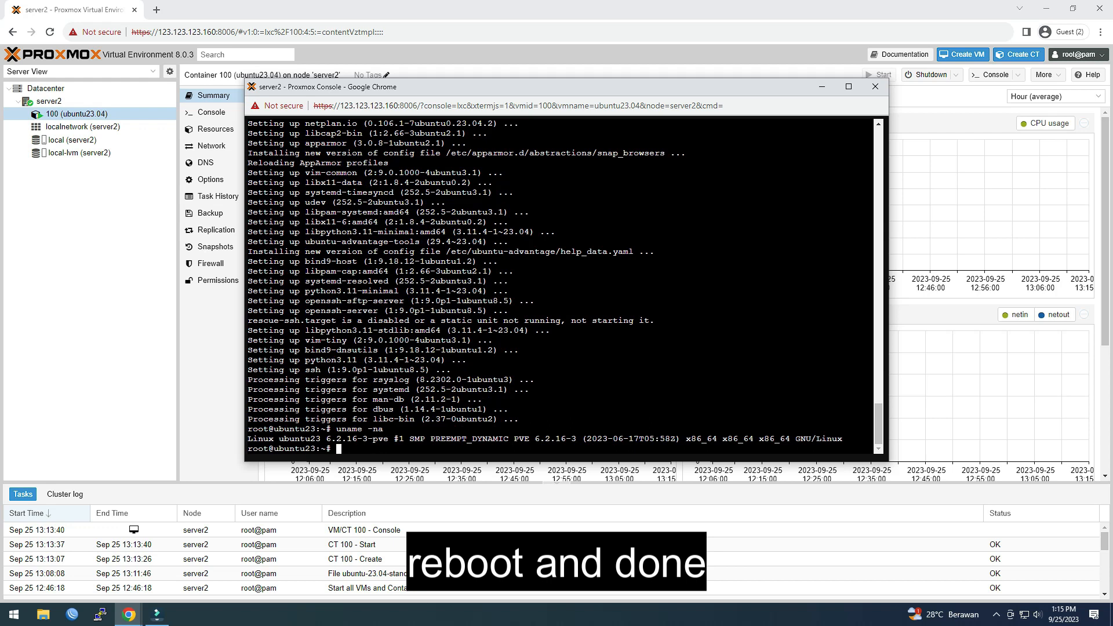
Step: Clear the terminal and reboot the container
{"action": "type", "text": "clear"}
{"action": "key", "text": "Return"}
{"action": "type", "text": "reboot"}
{"action": "key", "text": "Return"}
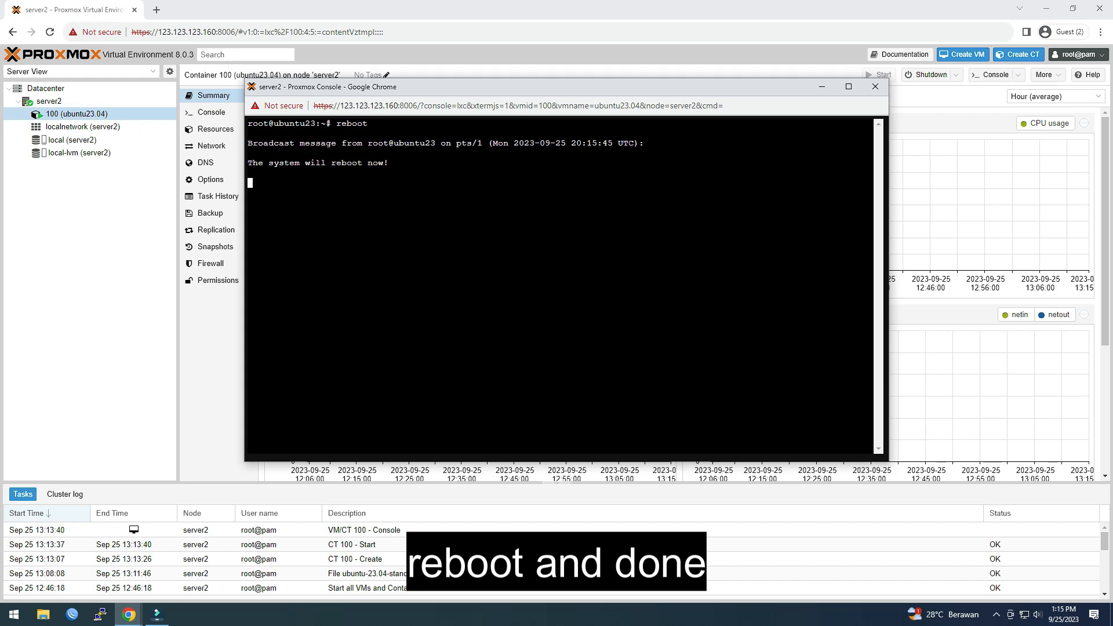